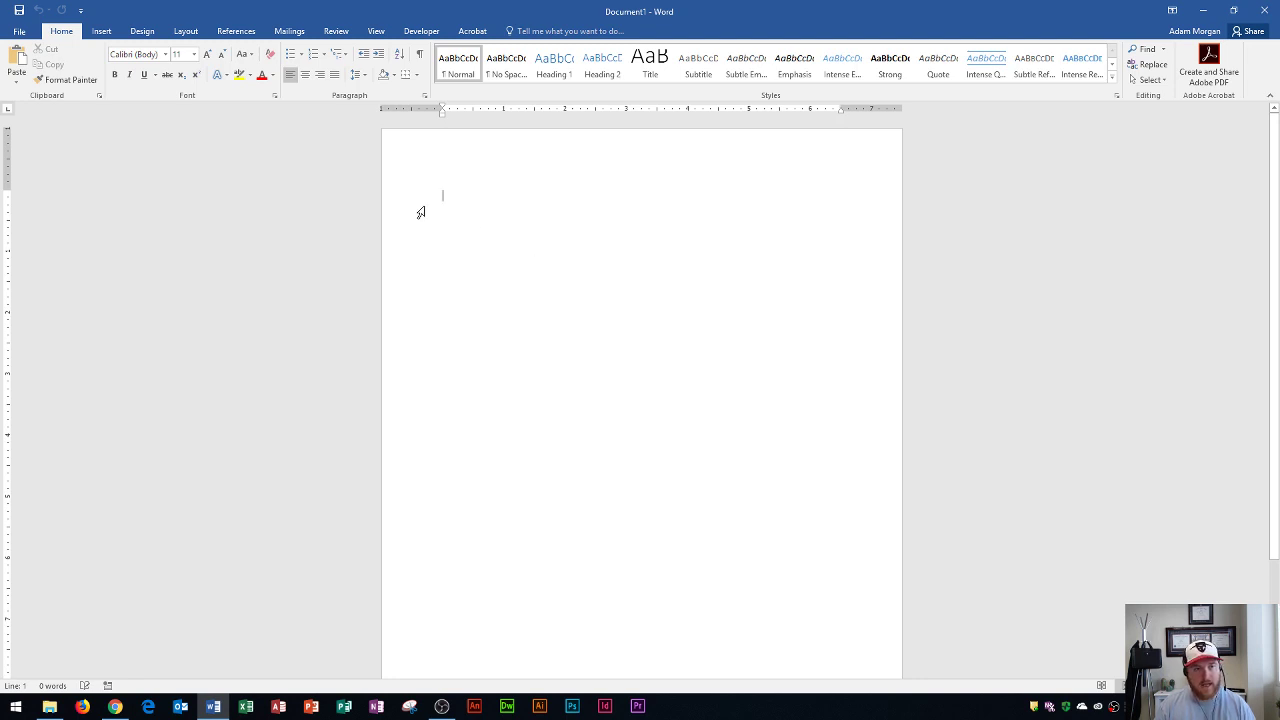
Step: Show the File backstage Account page with Office background, theme and connected services
{"action": "left_click", "coordinate": [21, 33]}
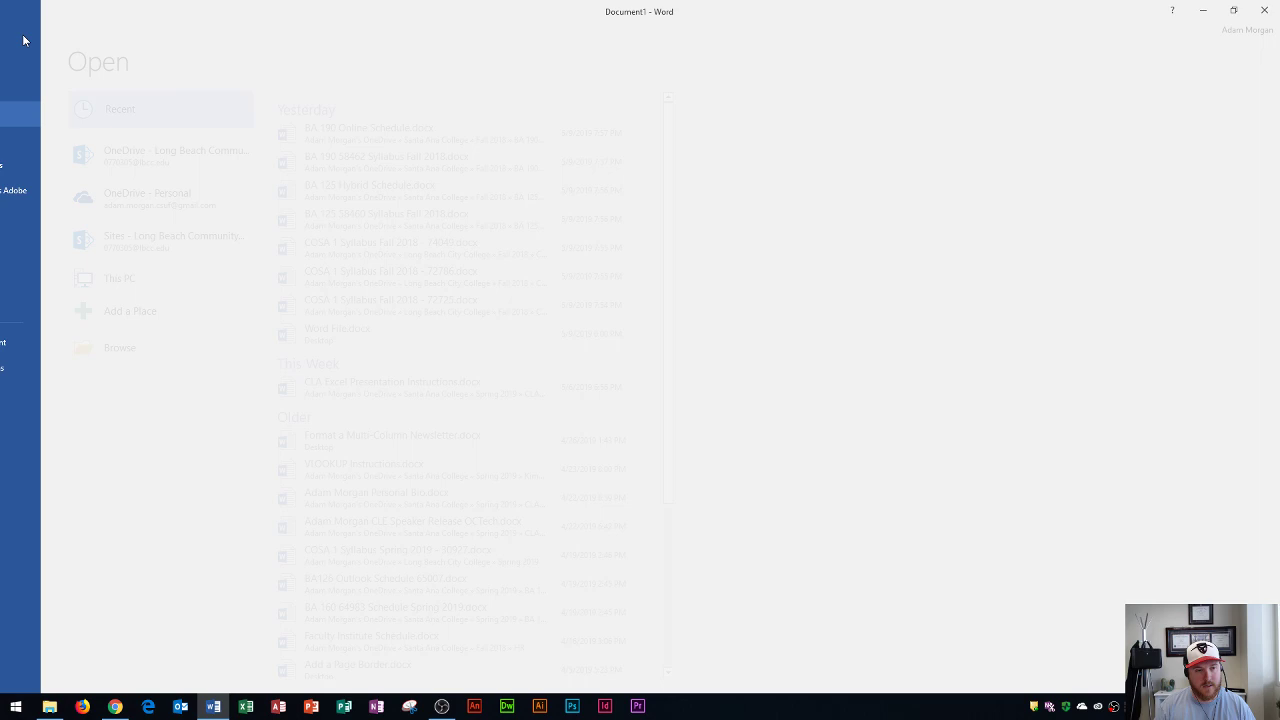
{"action": "left_click", "coordinate": [33, 343]}
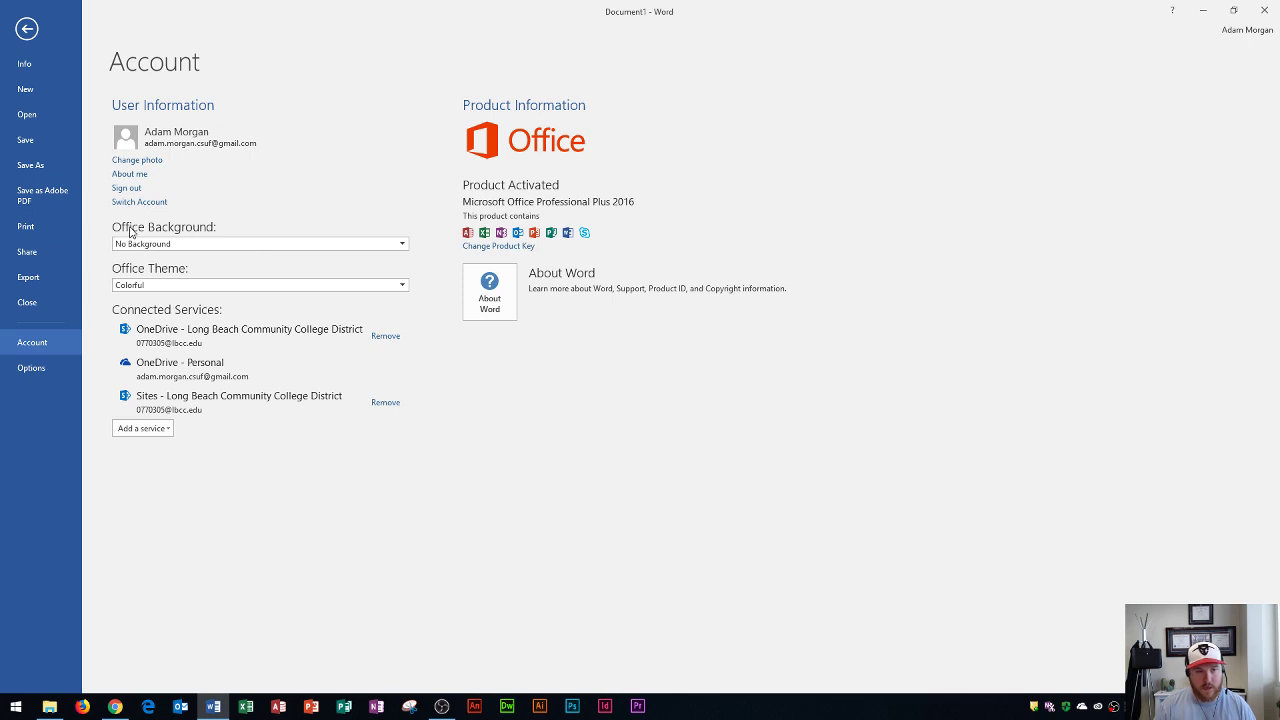
{"action": "left_click", "coordinate": [215, 246]}
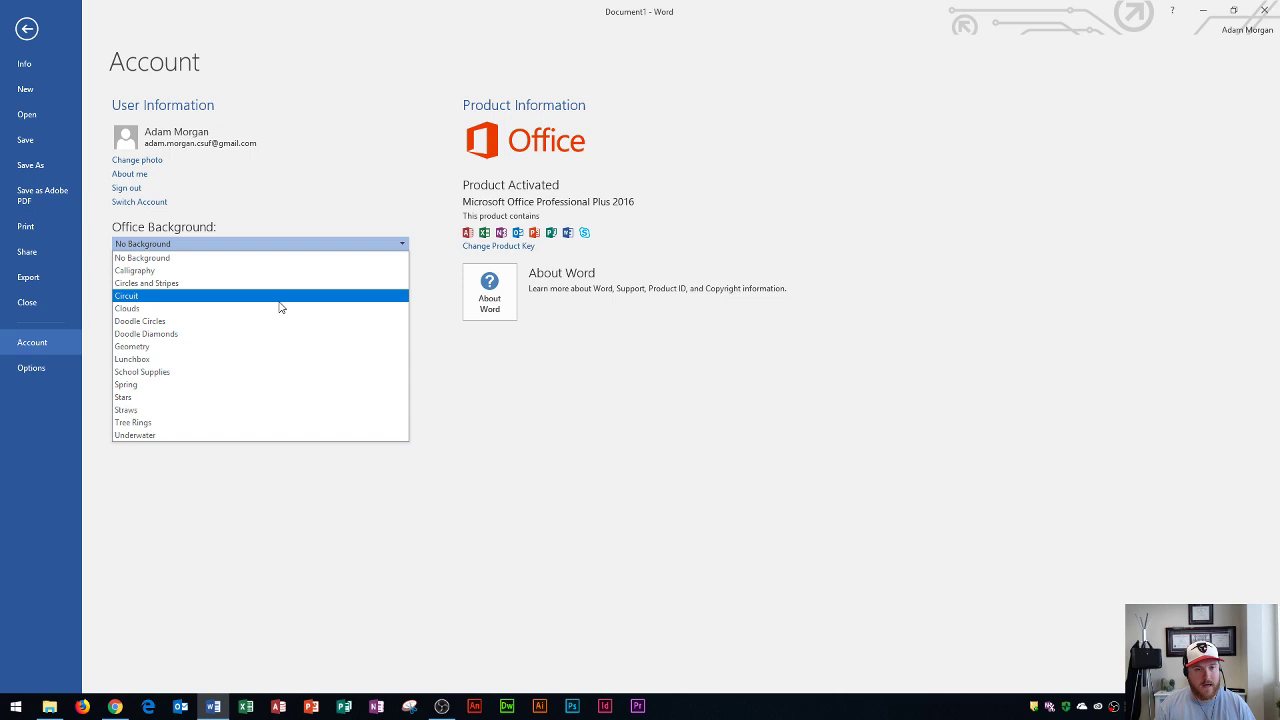
{"action": "left_click", "coordinate": [197, 262]}
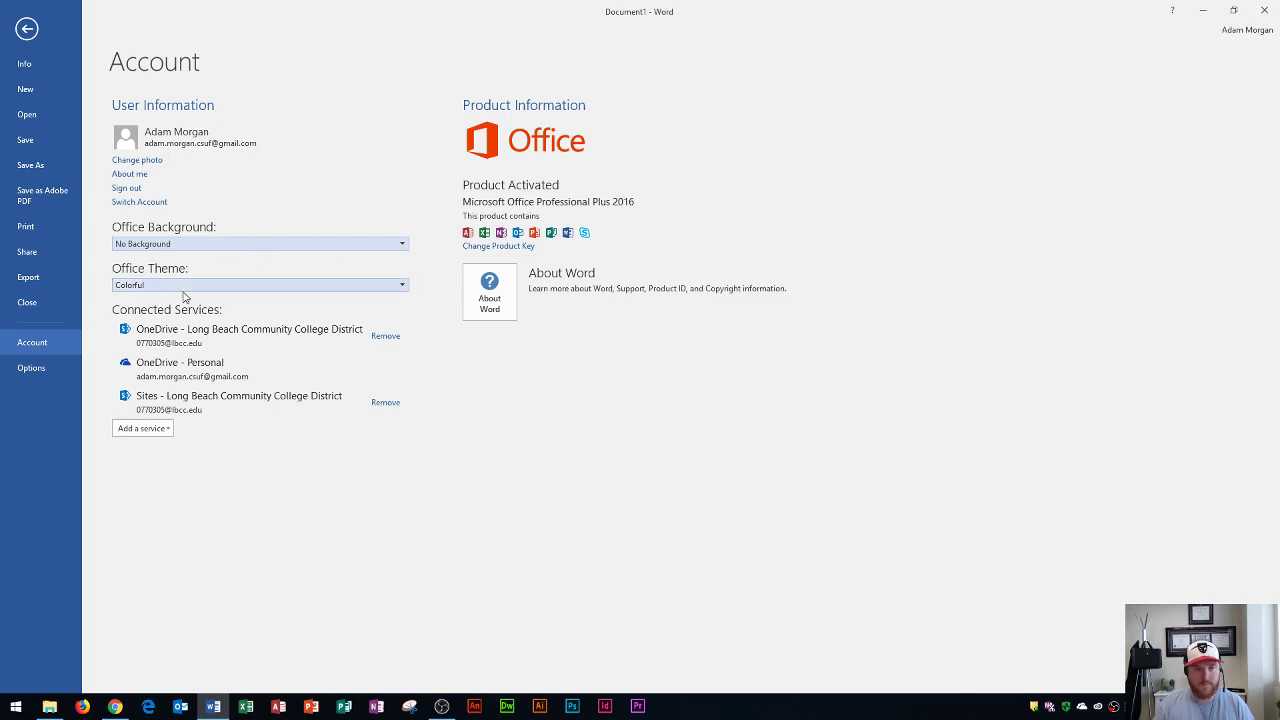
{"action": "left_click", "coordinate": [234, 290]}
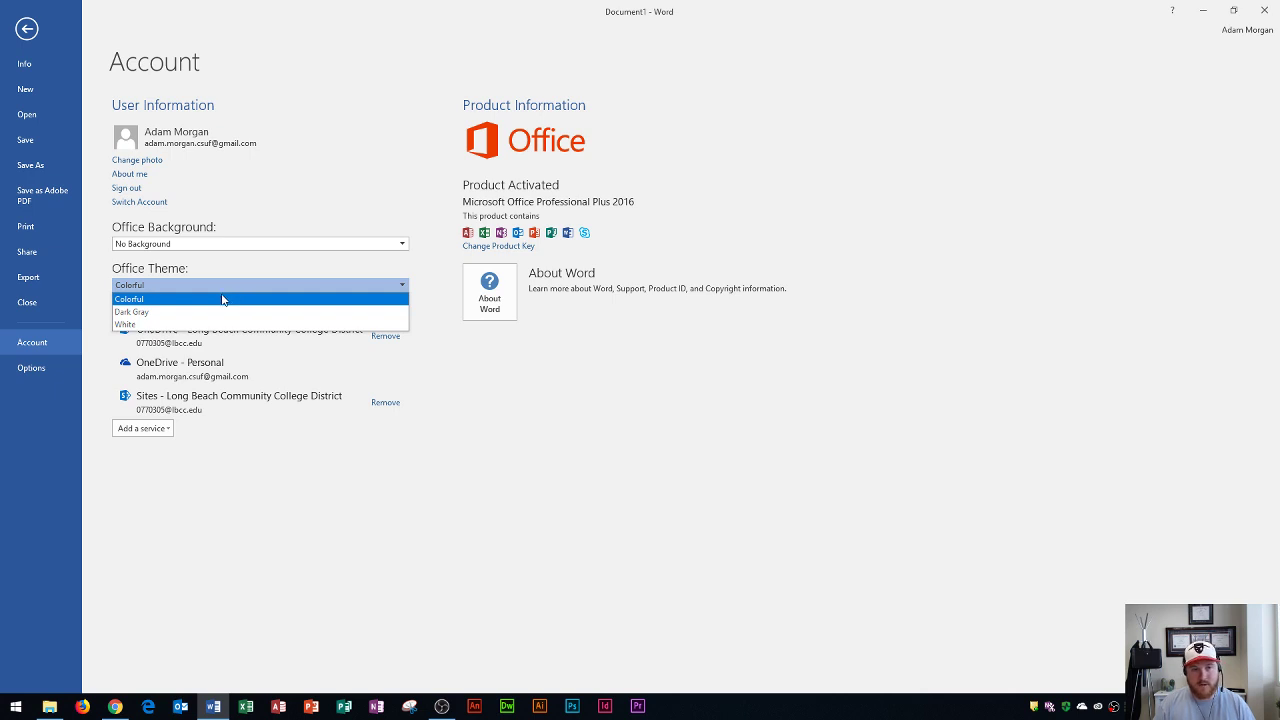
{"action": "left_click", "coordinate": [144, 314]}
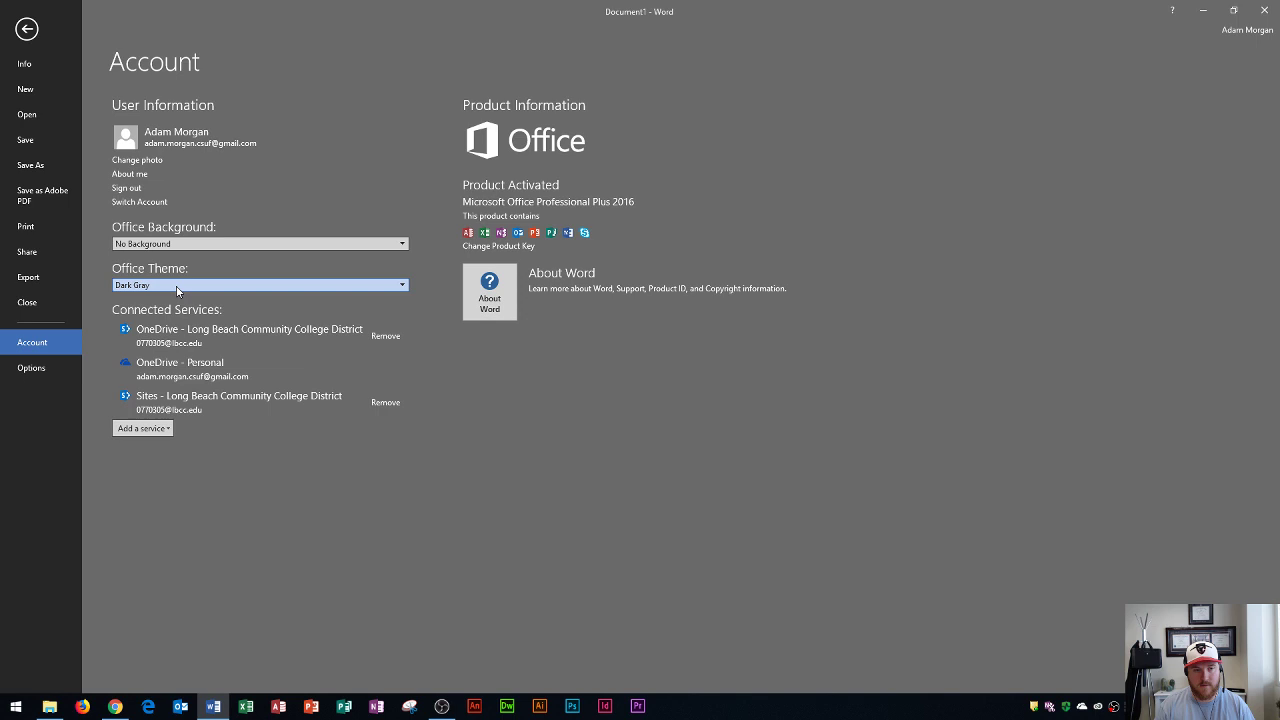
{"action": "left_click", "coordinate": [177, 287]}
{"action": "left_click", "coordinate": [157, 325]}
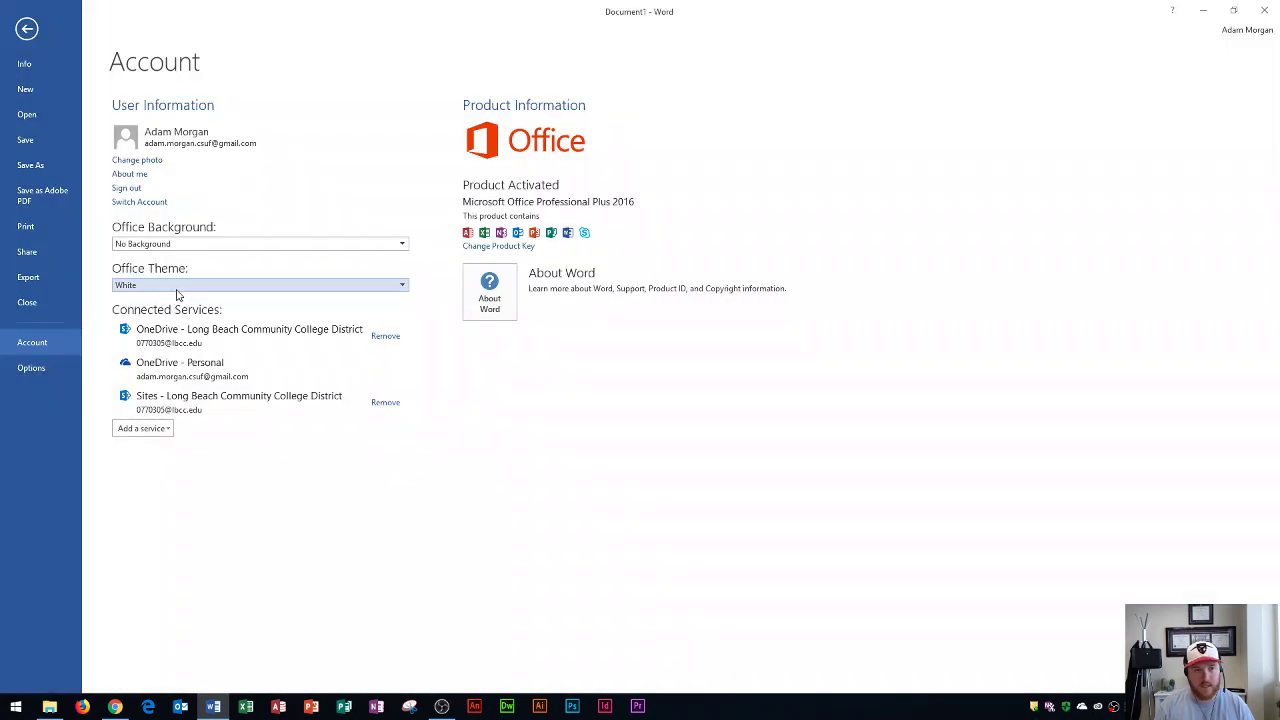
{"action": "left_click", "coordinate": [177, 290]}
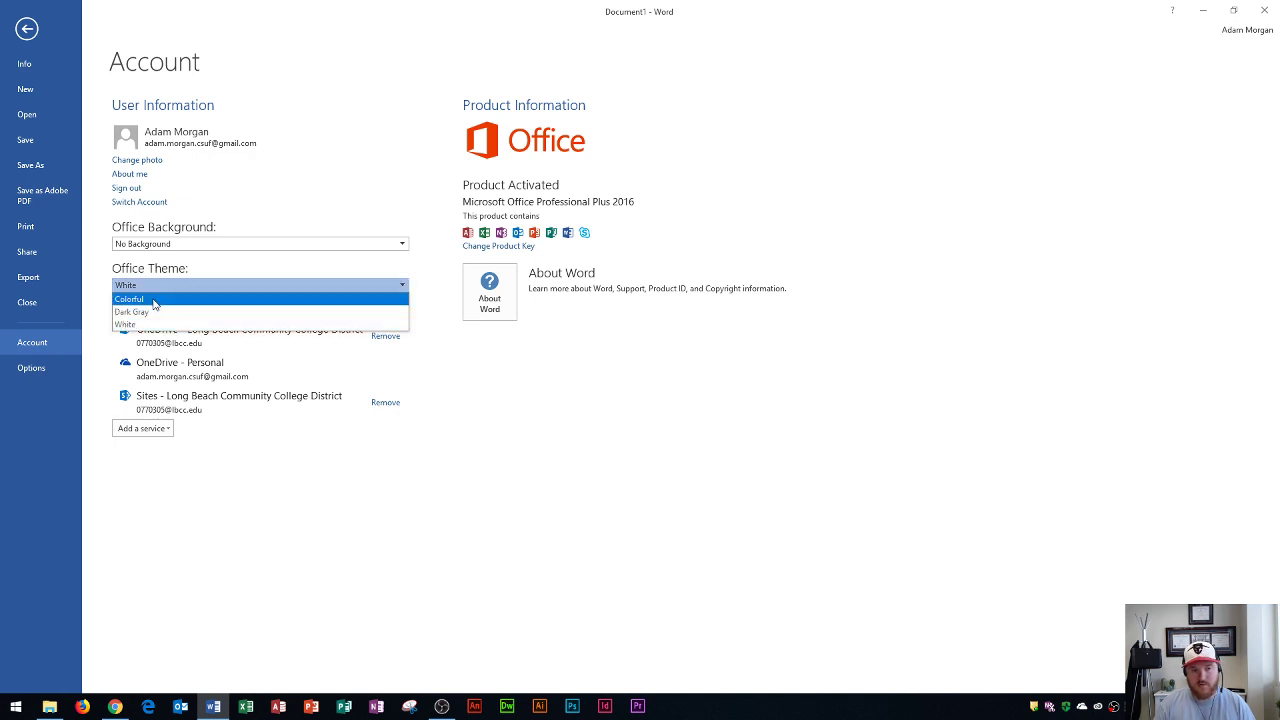
{"action": "left_click", "coordinate": [155, 300]}
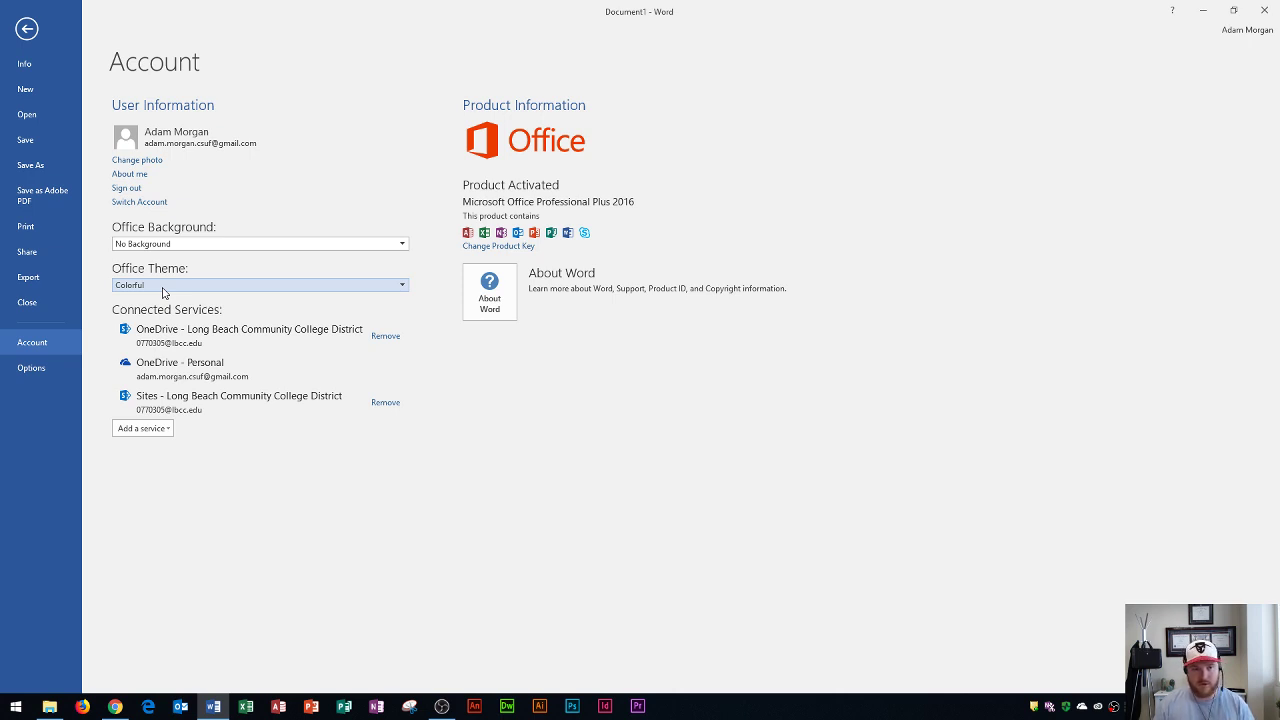
{"action": "left_click", "coordinate": [163, 288]}
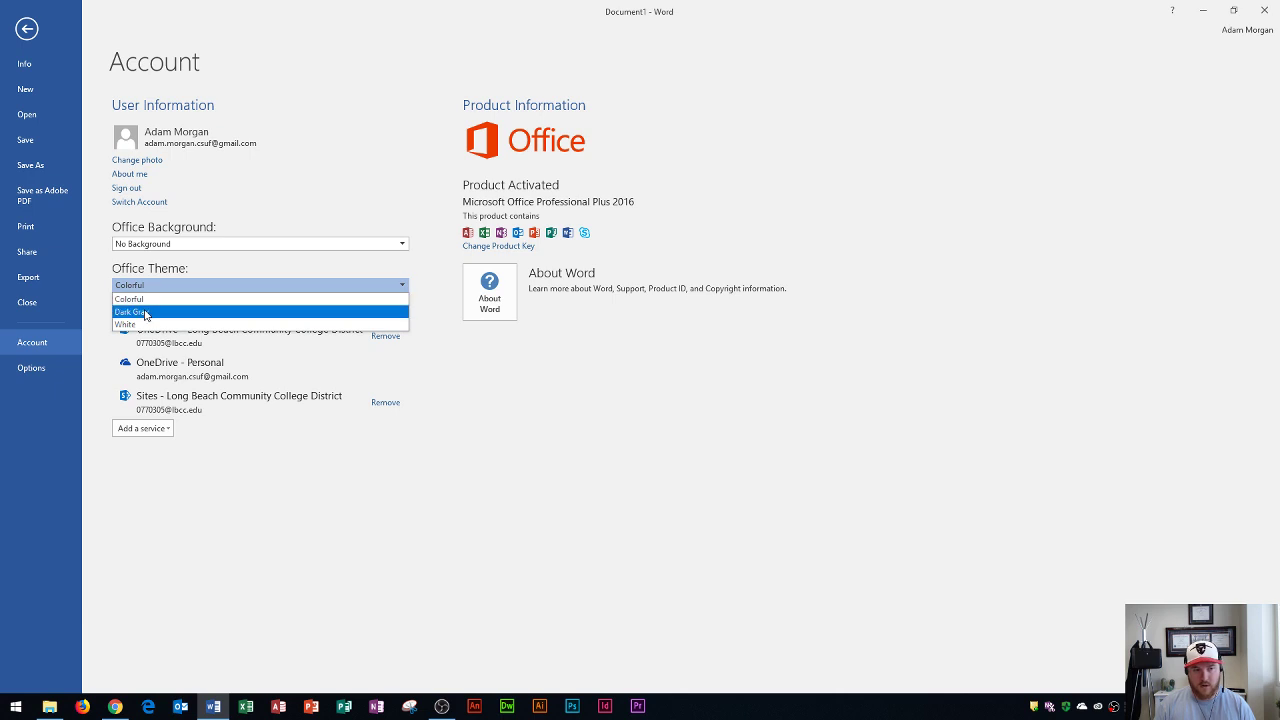
{"action": "left_click", "coordinate": [141, 307]}
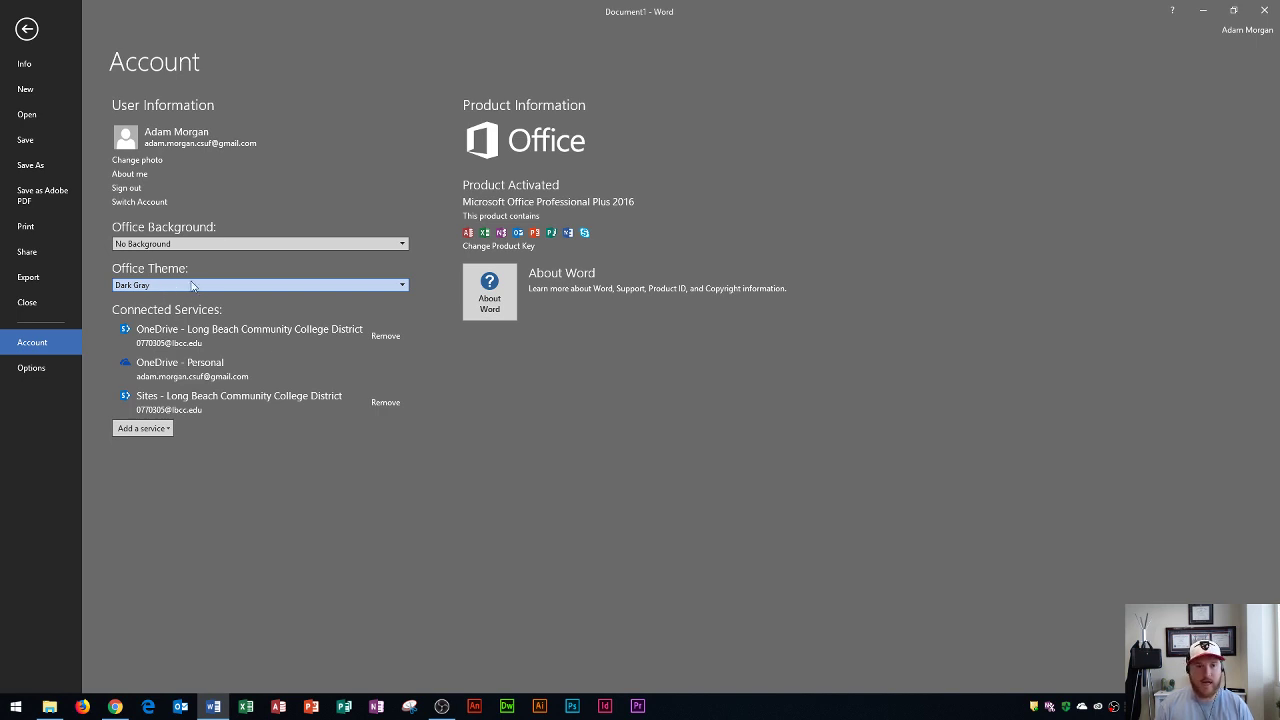
{"action": "left_click", "coordinate": [168, 289]}
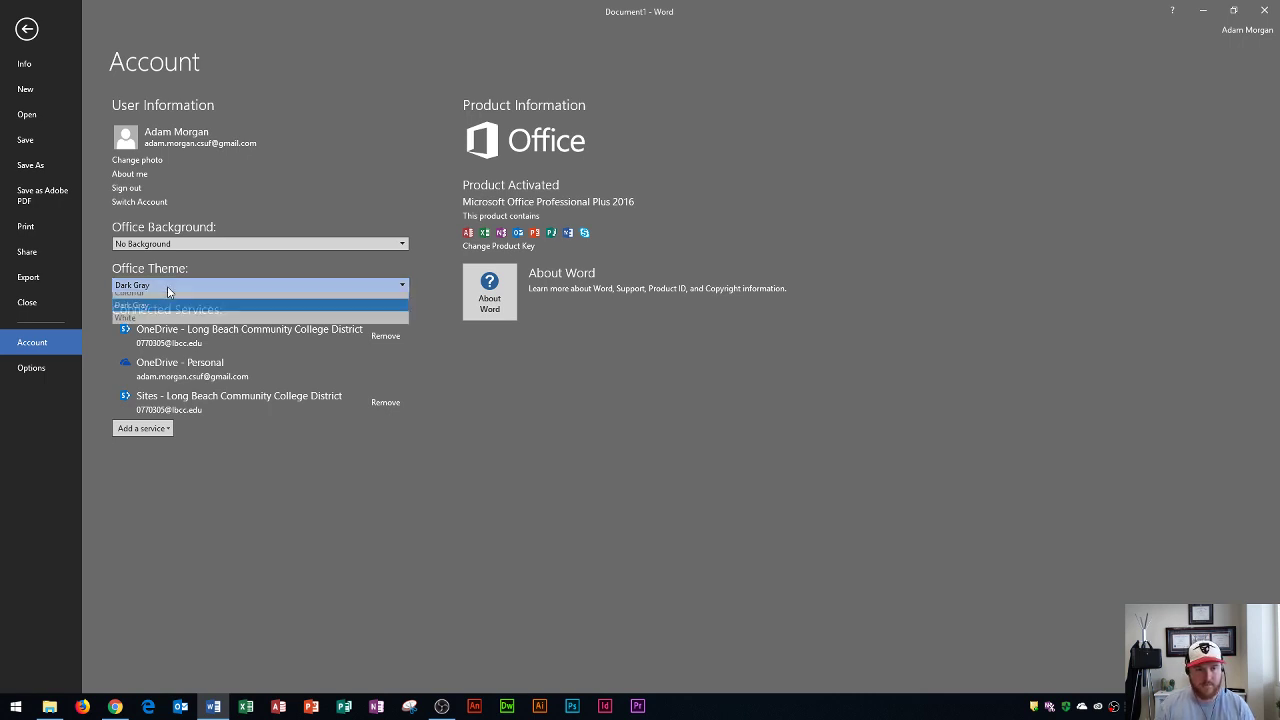
{"action": "left_click", "coordinate": [152, 325]}
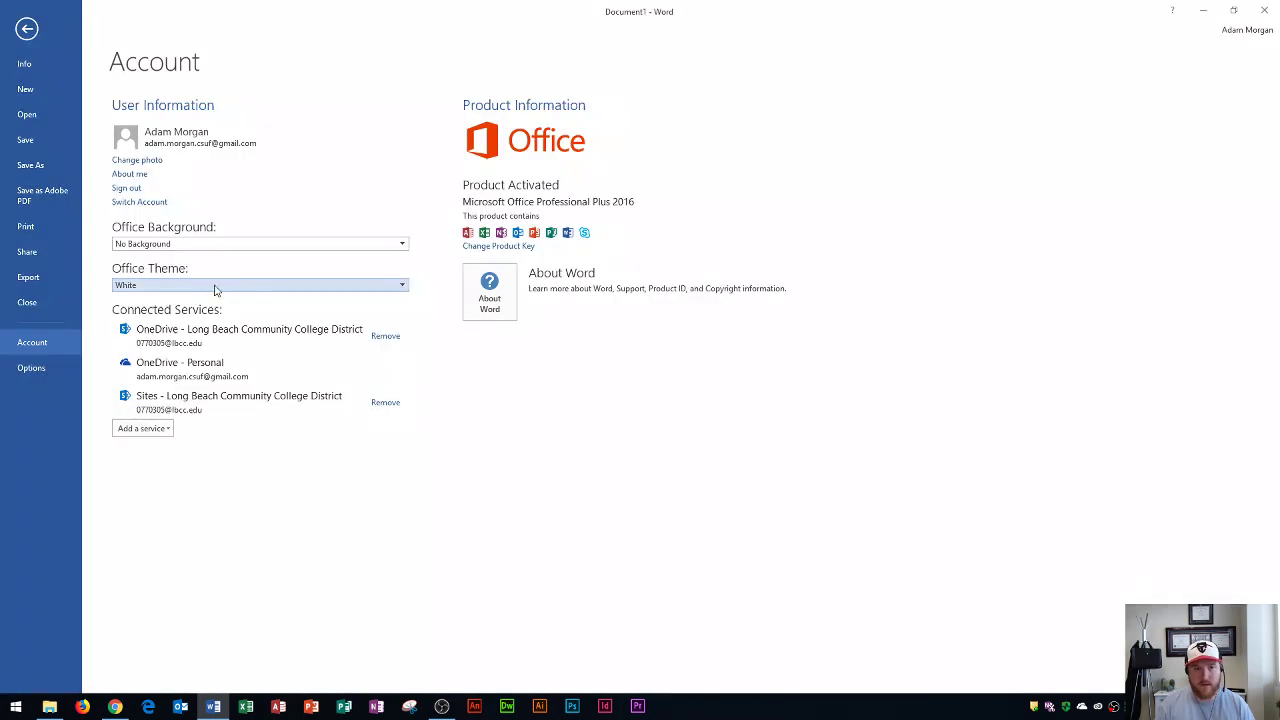
{"action": "left_click", "coordinate": [213, 291]}
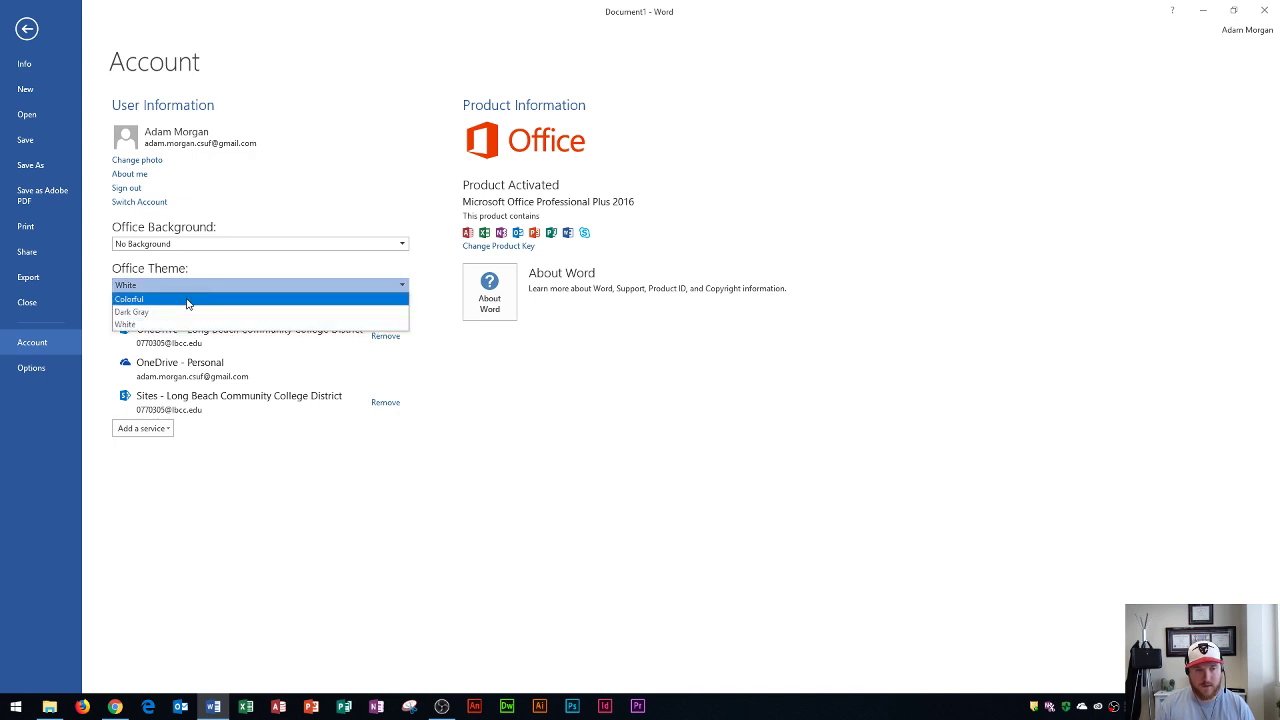
{"action": "left_click", "coordinate": [178, 298]}
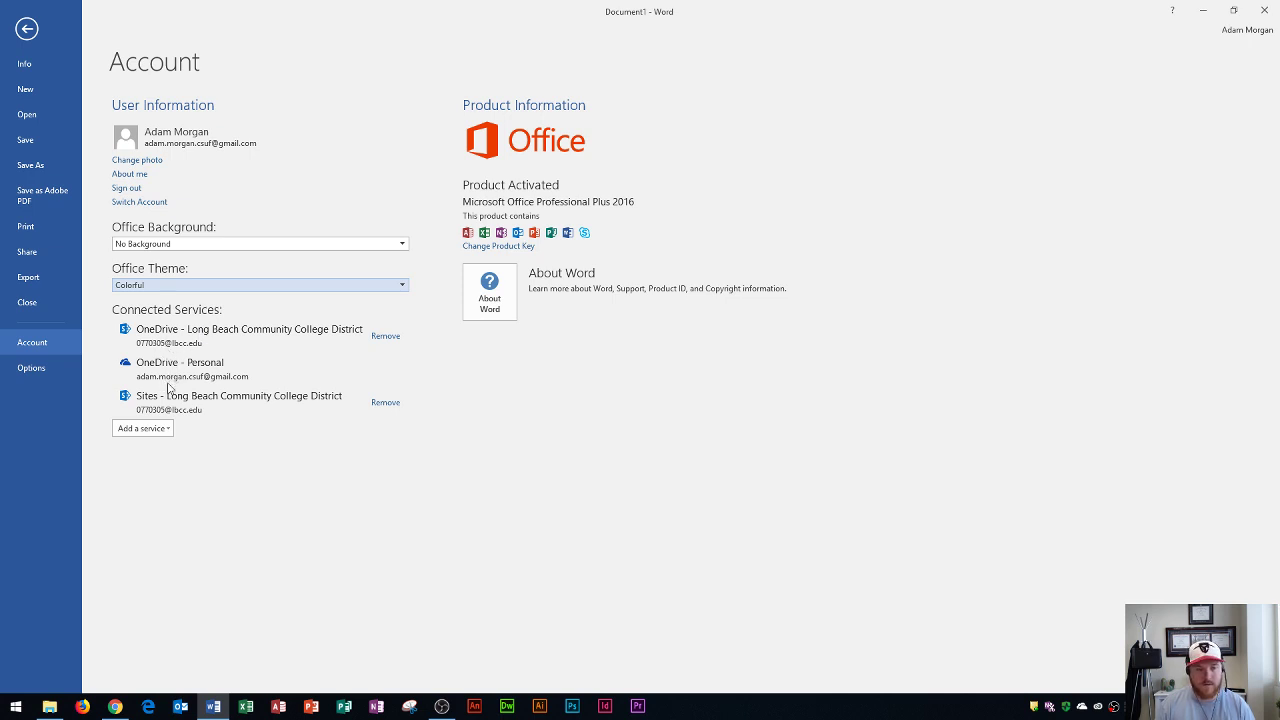
{"action": "left_click", "coordinate": [143, 428]}
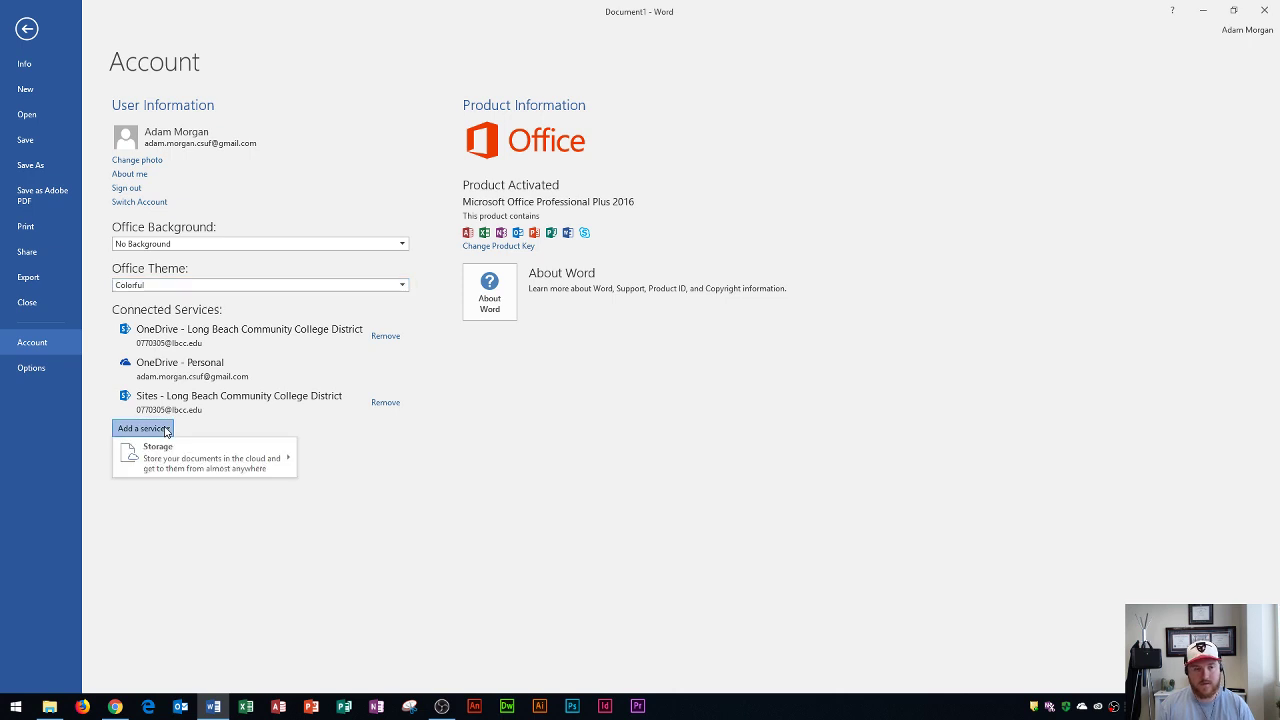
{"action": "mouse_move", "coordinate": [243, 467]}
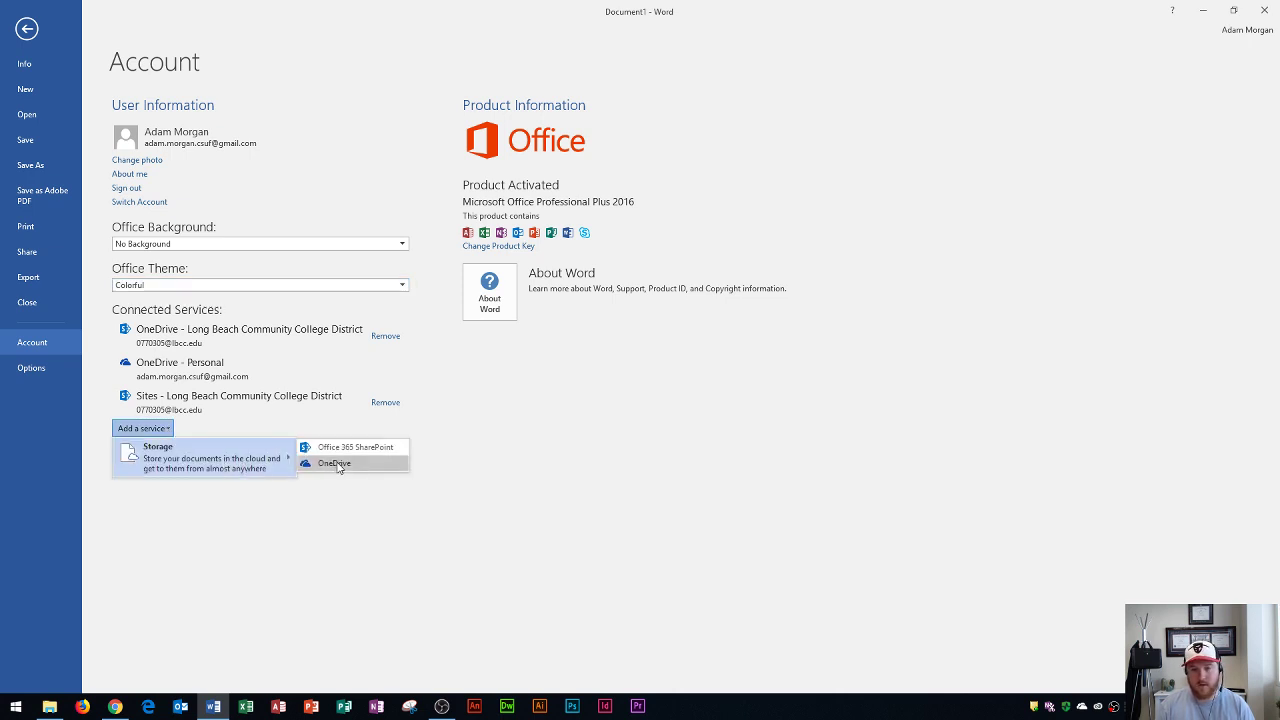
{"action": "left_click", "coordinate": [584, 484]}
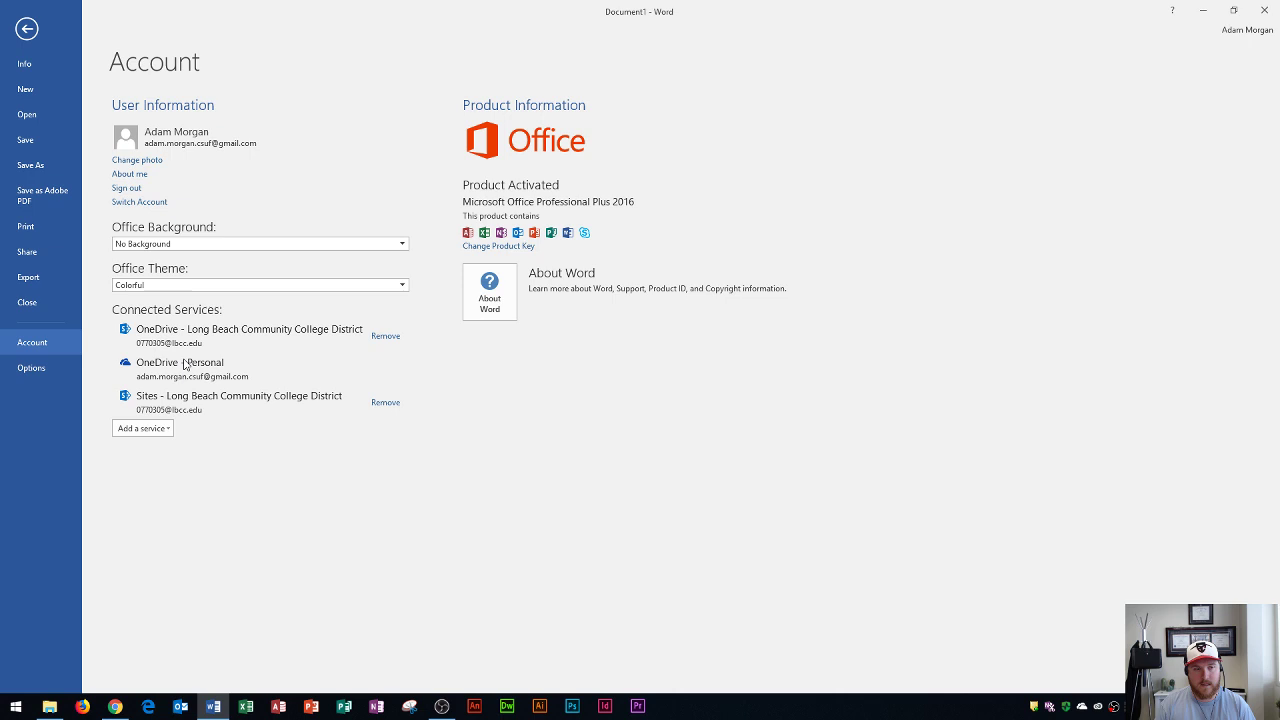
Step: Open Word Options, nudge the dialog lower, and show its Display category
{"action": "left_click", "coordinate": [30, 370]}
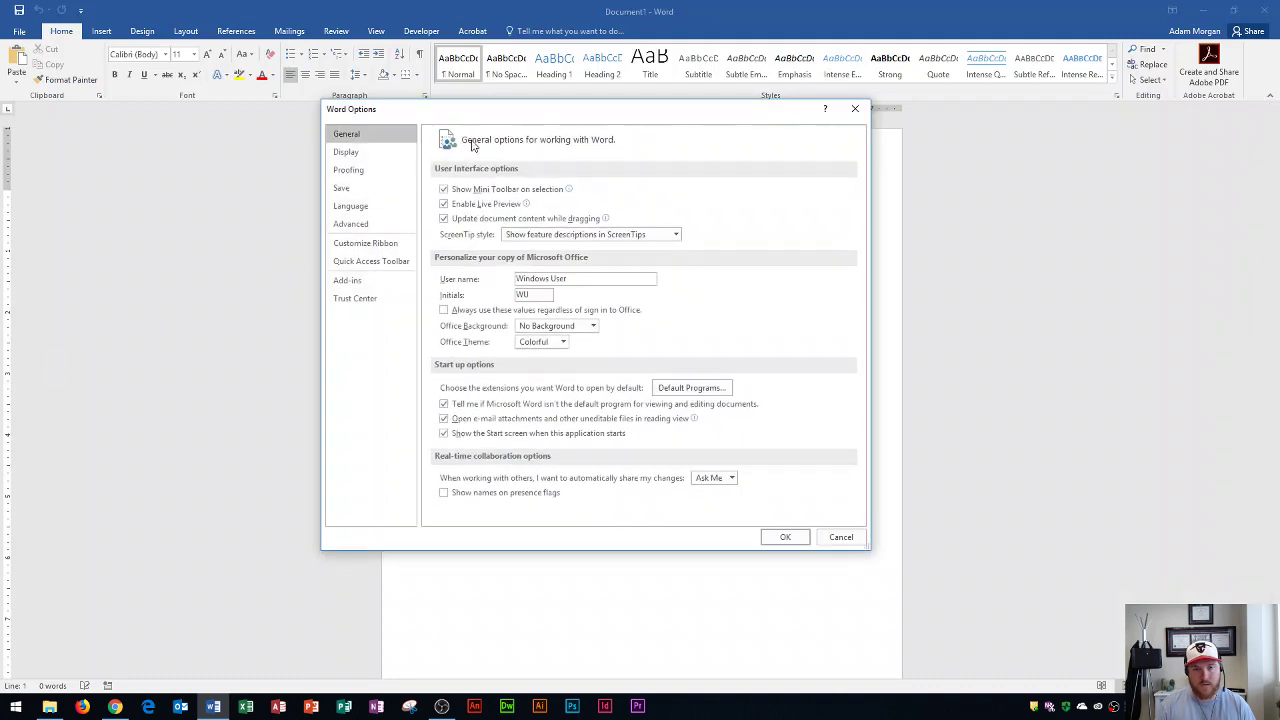
{"action": "left_click_drag", "start_coordinate": [531, 119], "coordinate": [532, 137]}
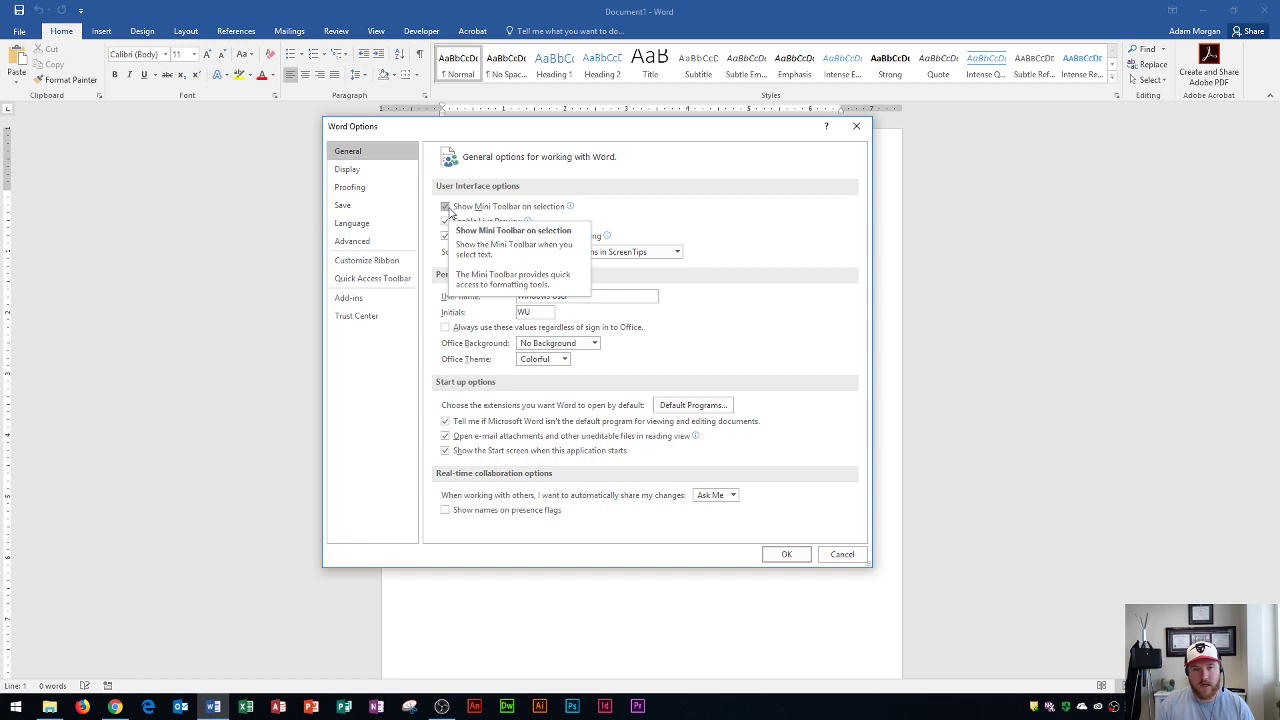
{"action": "left_click", "coordinate": [350, 170]}
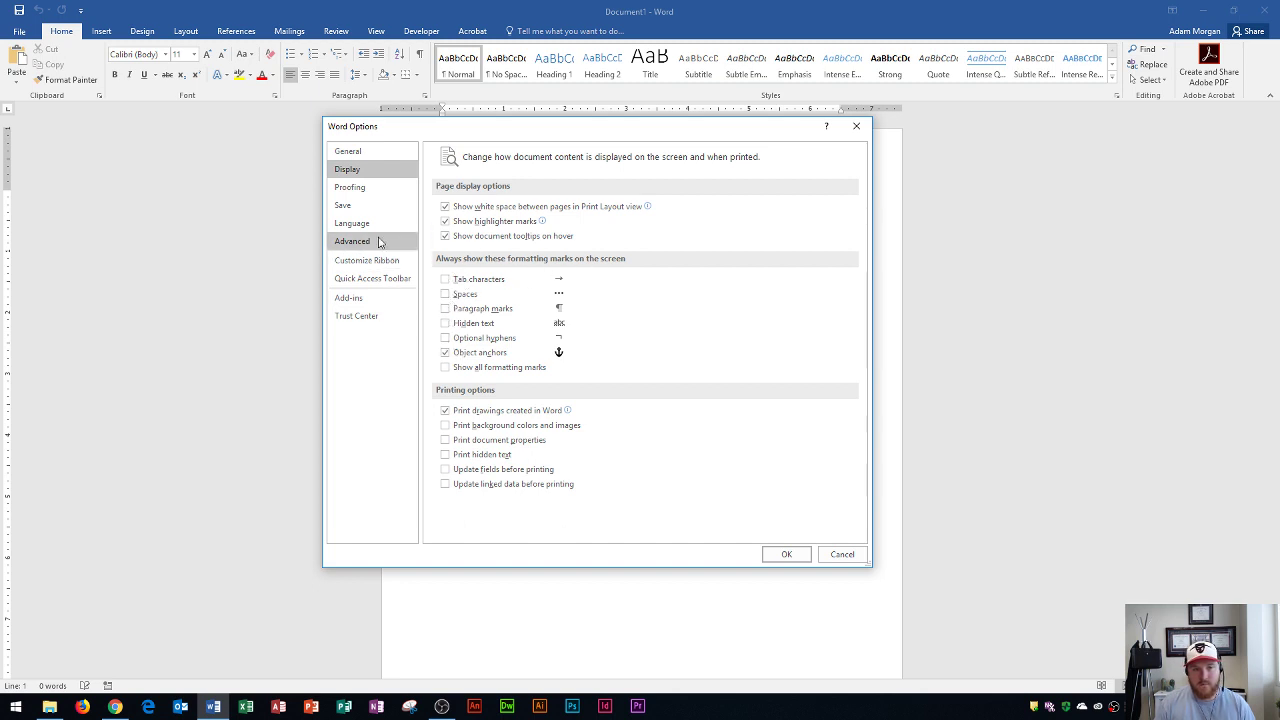
Step: Review the Proofing and Save categories, ending on Language with English (United States) as default editing language
{"action": "left_click", "coordinate": [364, 190]}
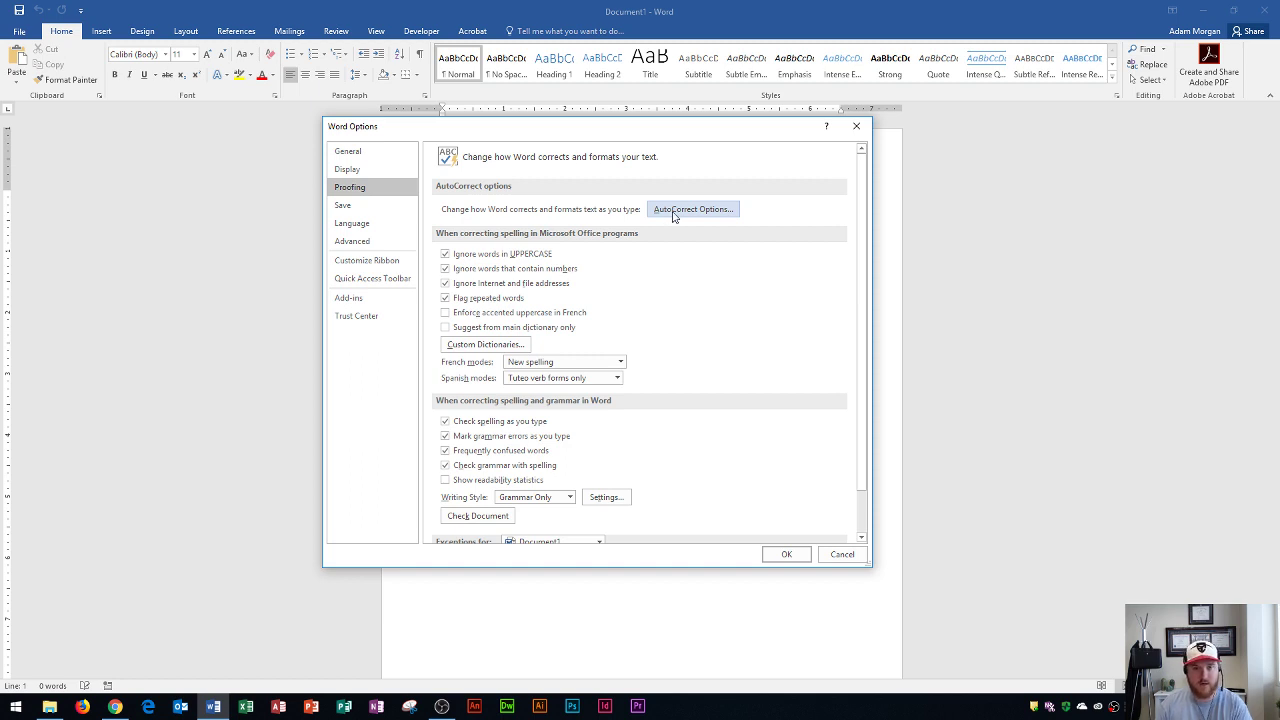
{"action": "left_click", "coordinate": [358, 208]}
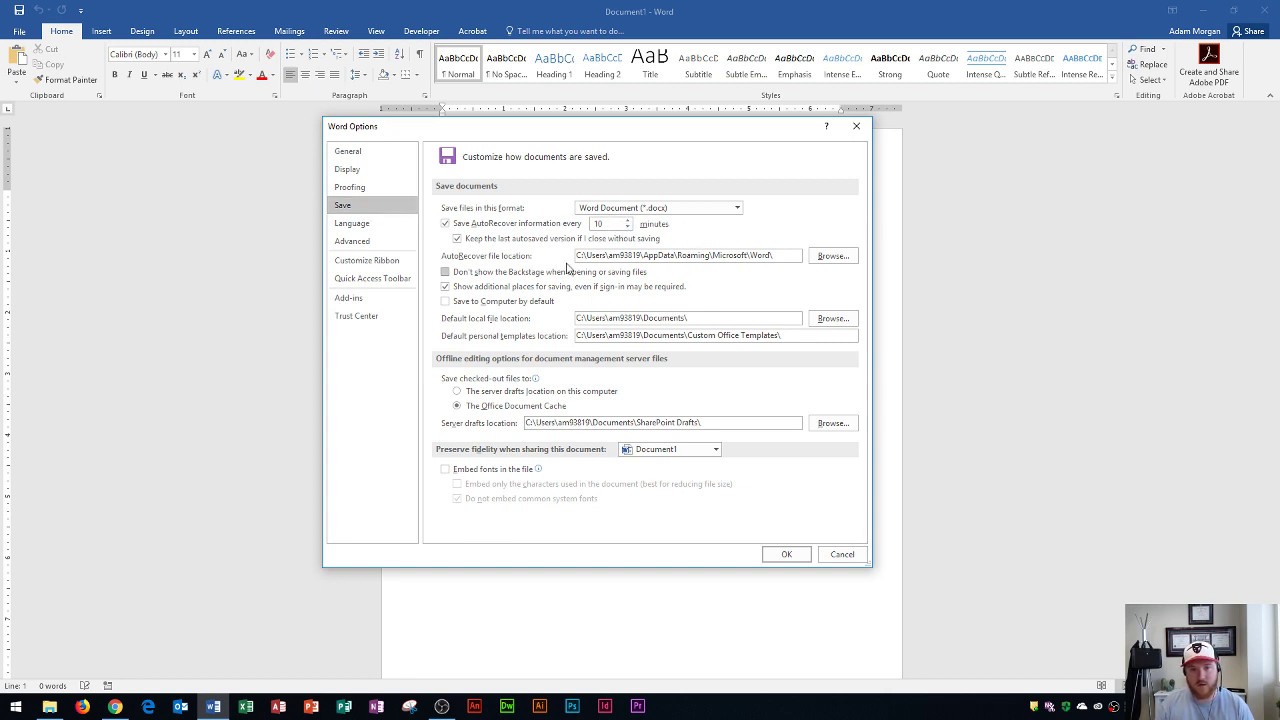
{"action": "left_click", "coordinate": [363, 227]}
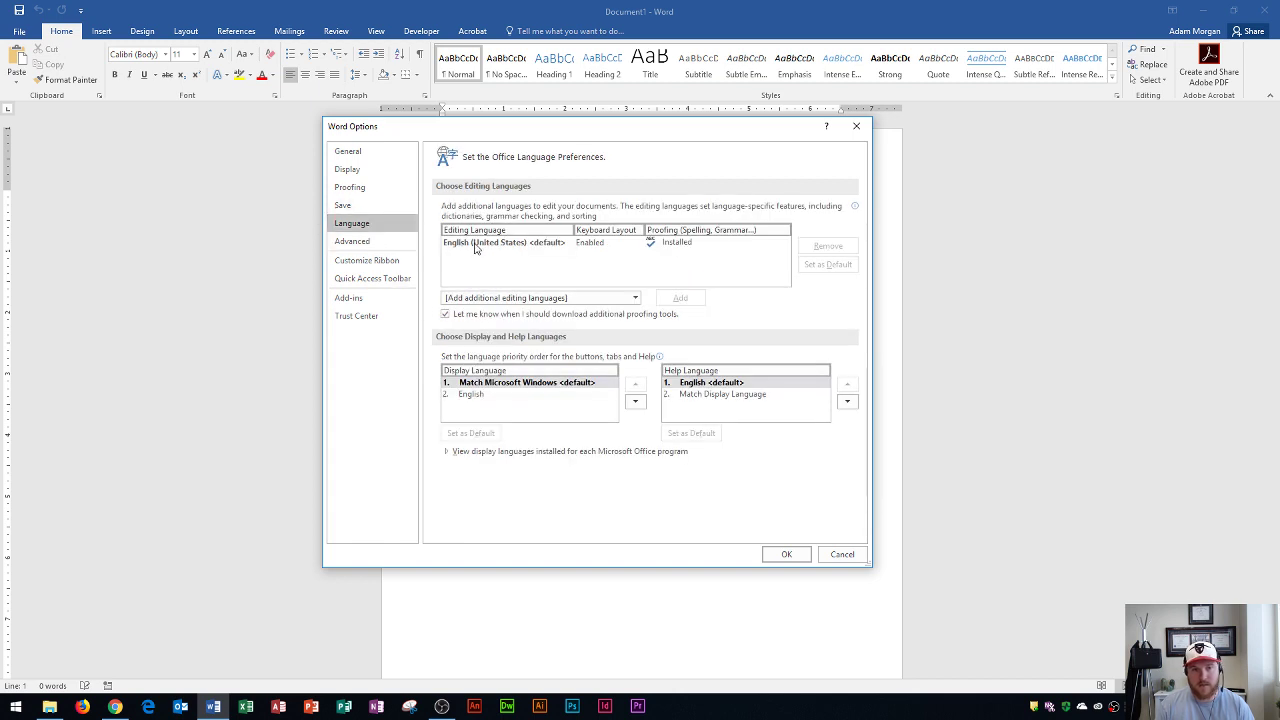
Step: Scroll through the Advanced options, then show Customize Ribbon with Popular Commands and Main Tabs
{"action": "left_click", "coordinate": [353, 242]}
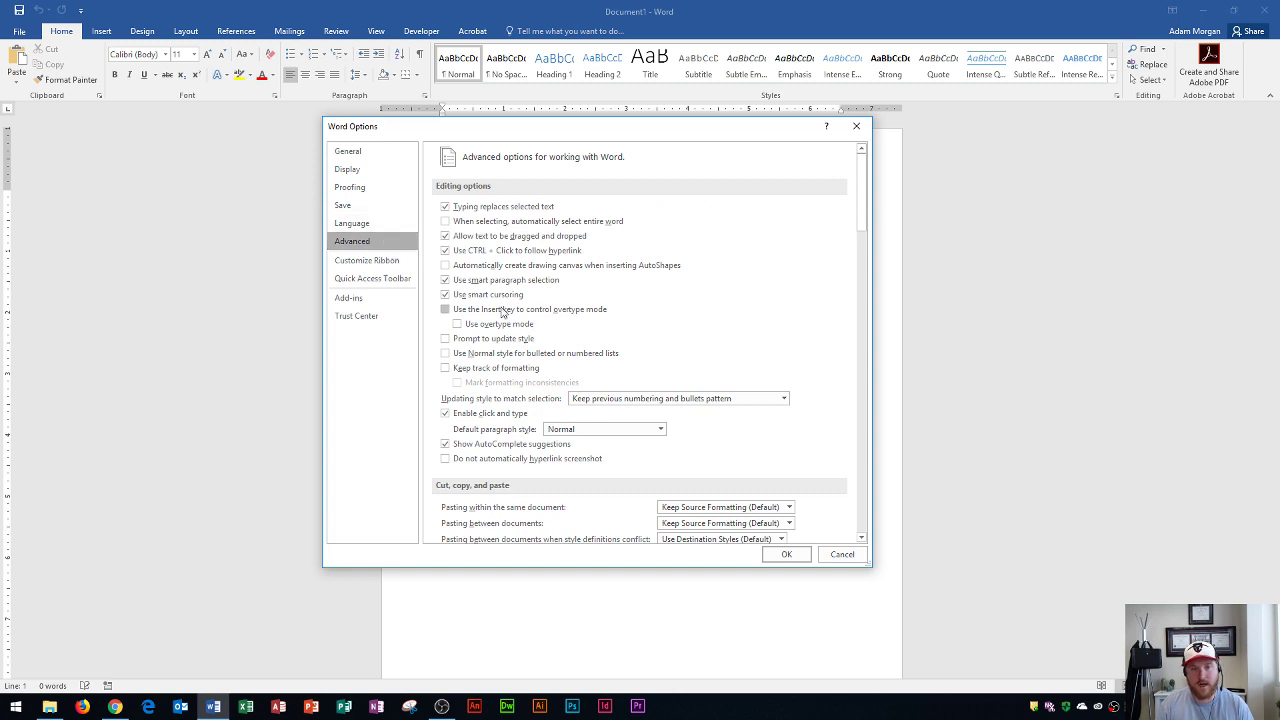
{"action": "scroll", "coordinate": [620, 295], "scroll_direction": "down", "scroll_amount": 5}
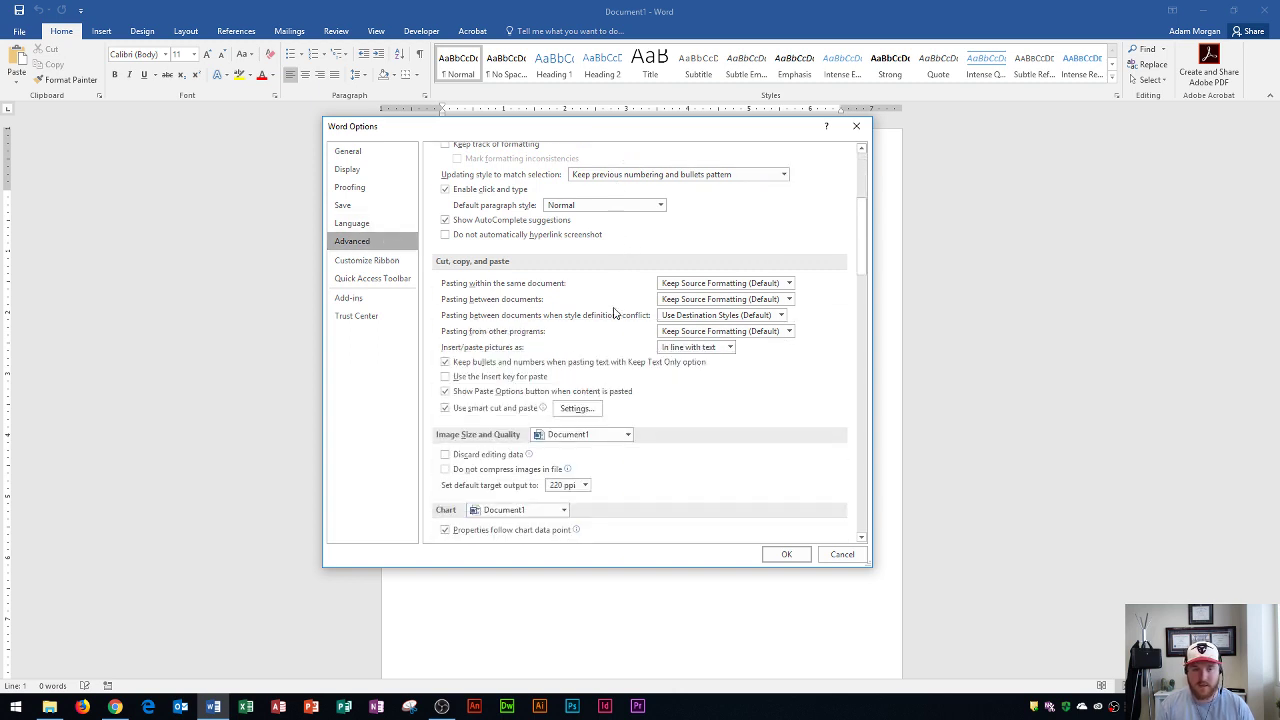
{"action": "scroll", "coordinate": [545, 310], "scroll_direction": "down", "scroll_amount": 2}
{"action": "scroll", "coordinate": [600, 367], "scroll_direction": "down", "scroll_amount": 1}
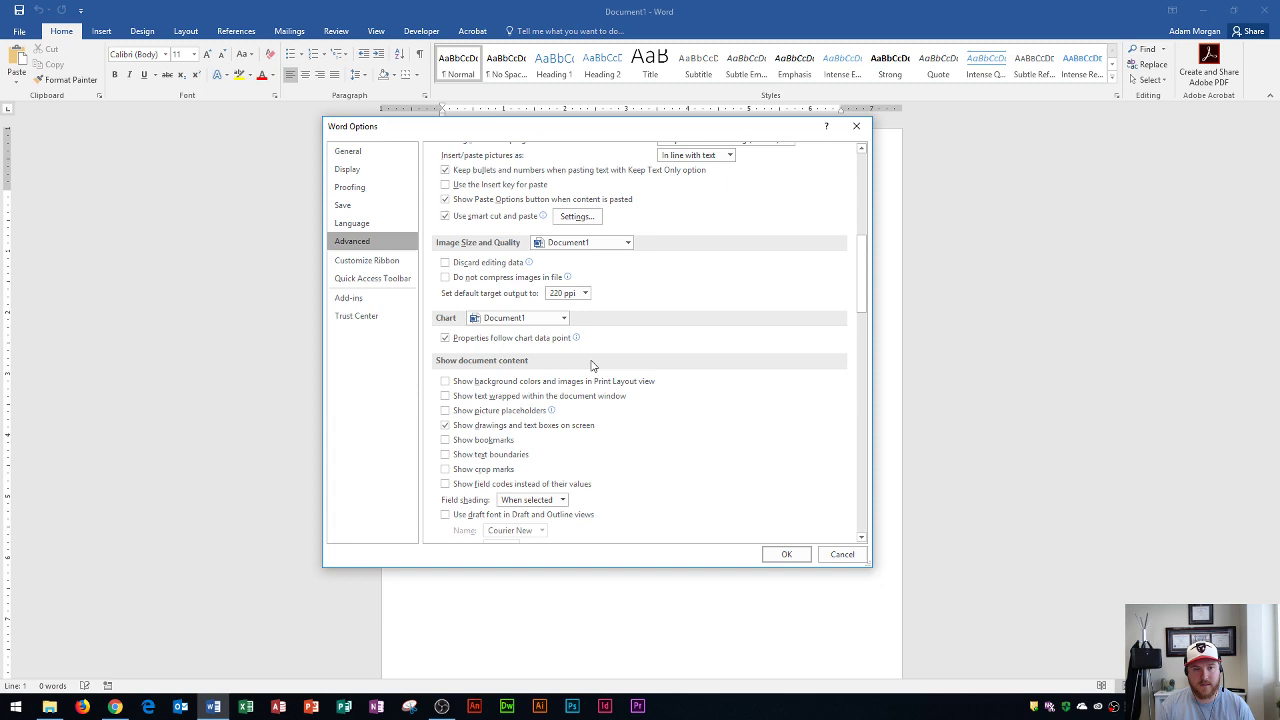
{"action": "left_click", "coordinate": [378, 262]}
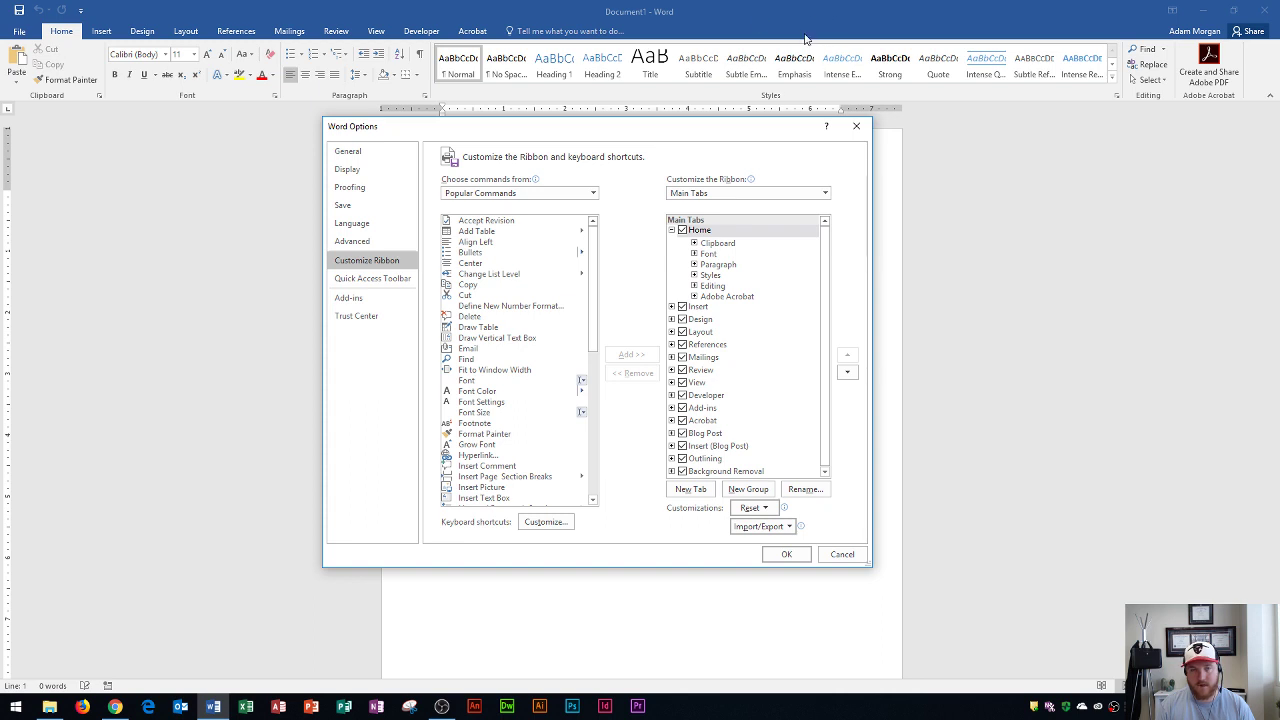
Step: Go back to the General category showing No Background and the Colorful theme
{"action": "left_click", "coordinate": [350, 152]}
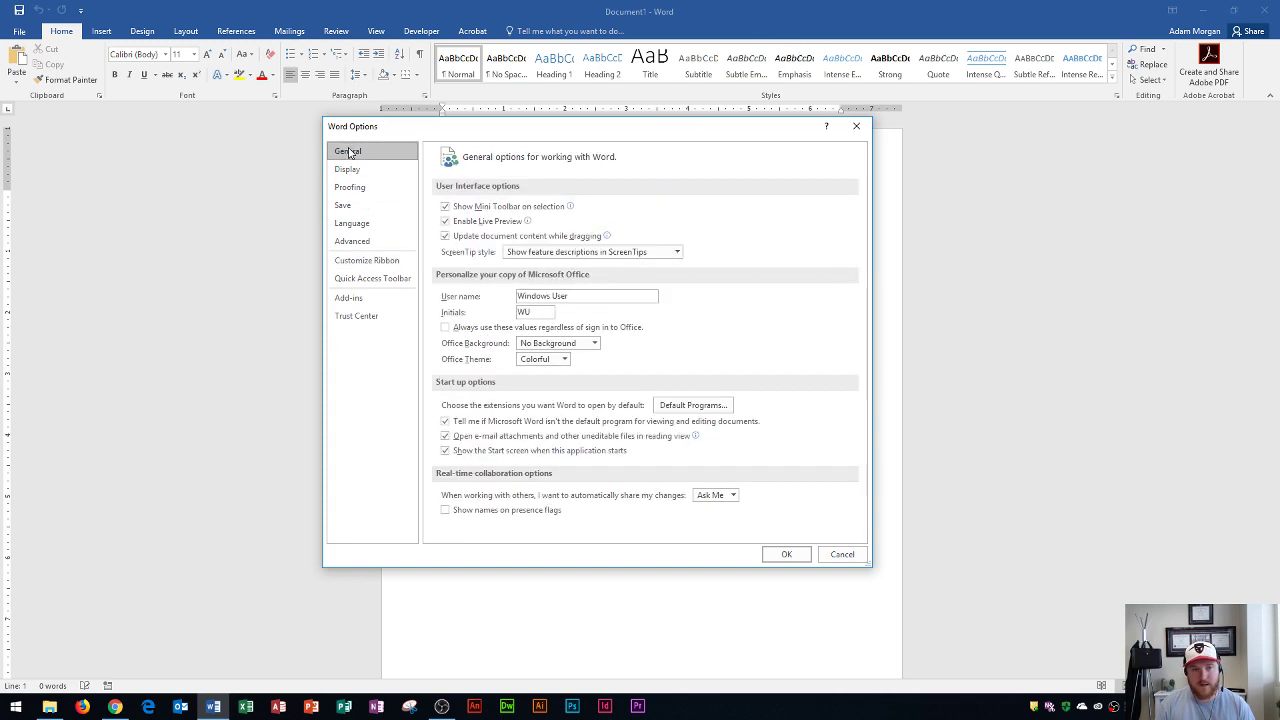
Step: Accept Word Options with OK, returning to blank Document1 on the Colorful theme
{"action": "left_click", "coordinate": [782, 554]}
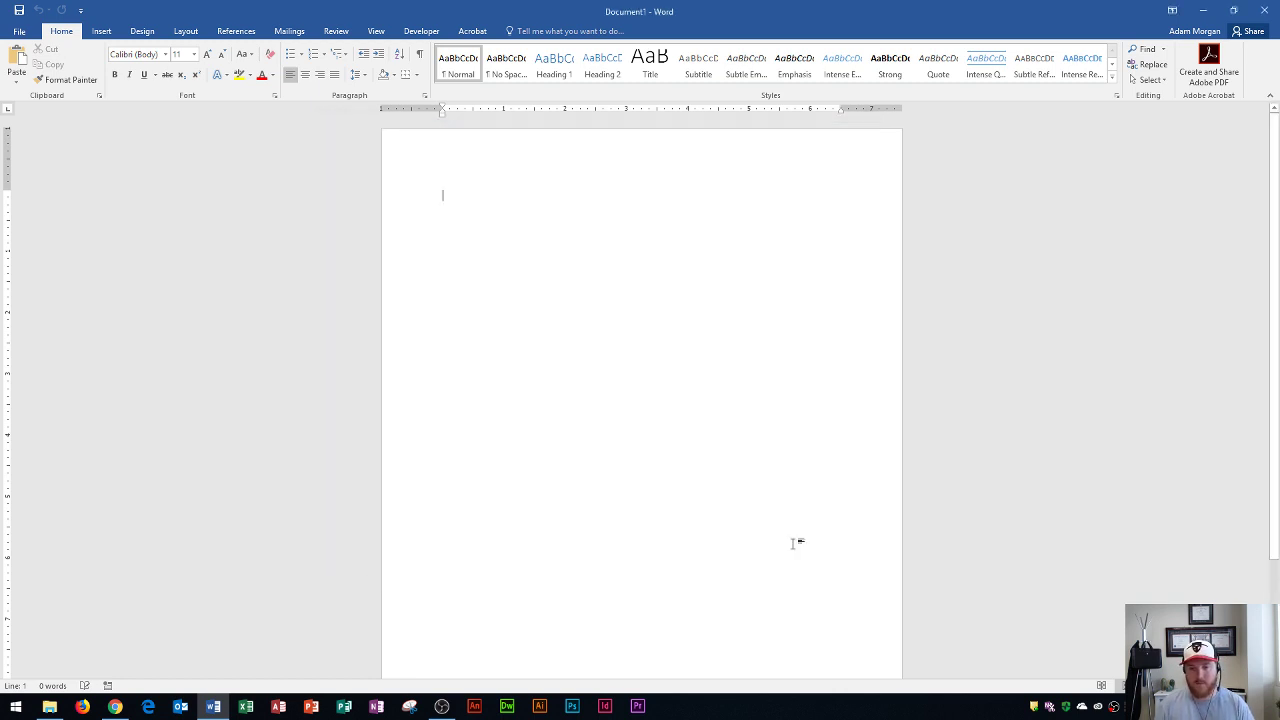